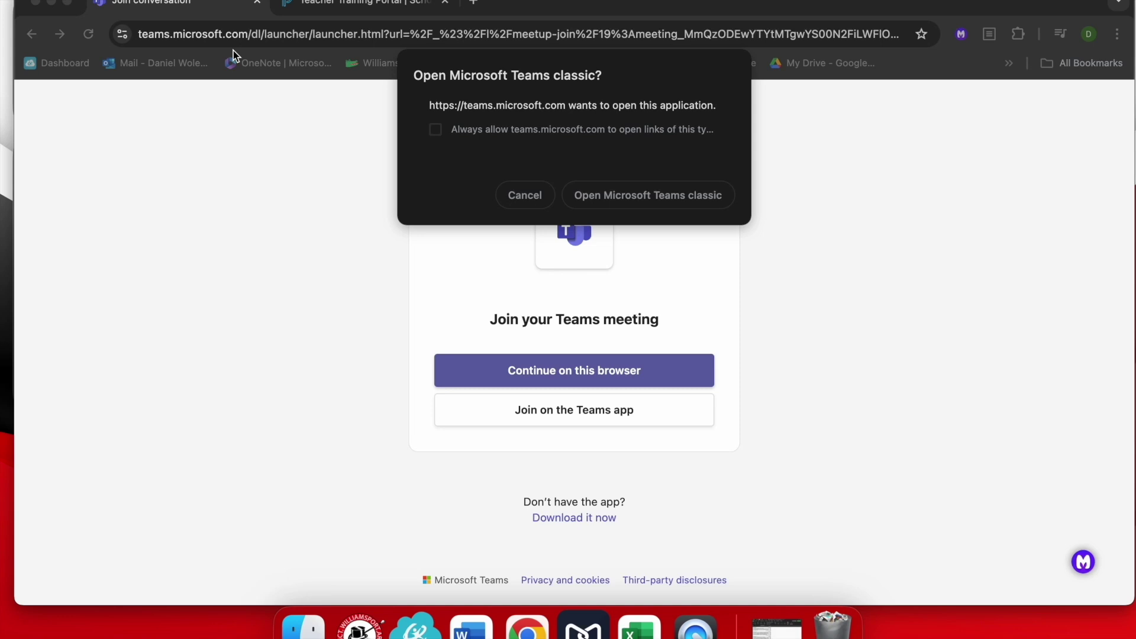
Dismiss the 'Open Microsoft Teams classic?' prompt to stay in the browser
click(525, 195)
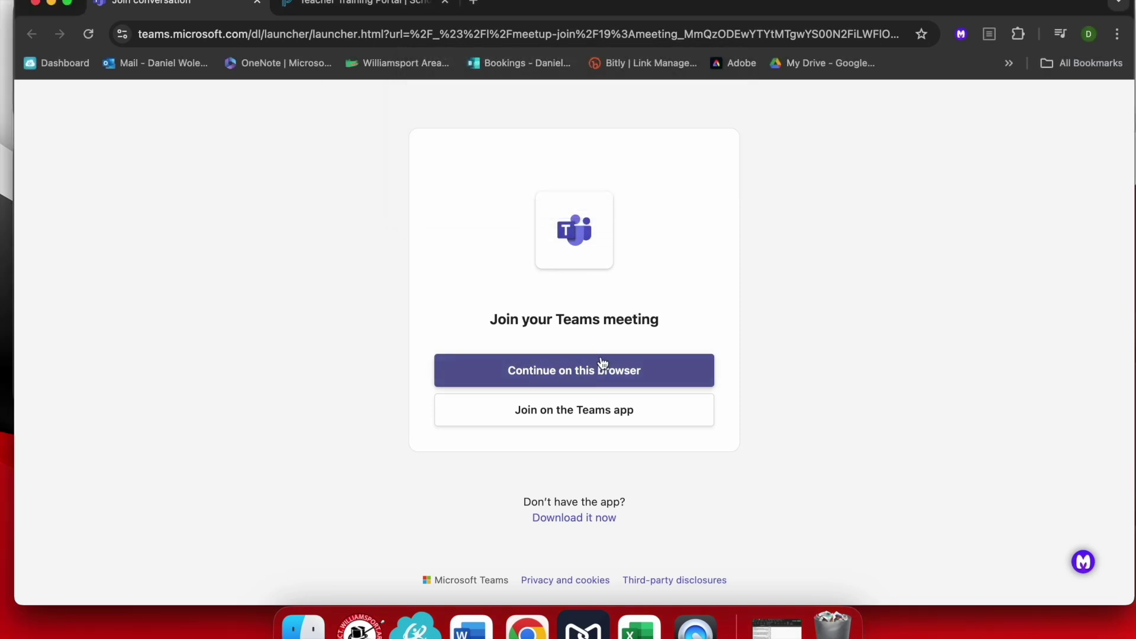
Continue in the browser and join the FID Day meeting
click(579, 372)
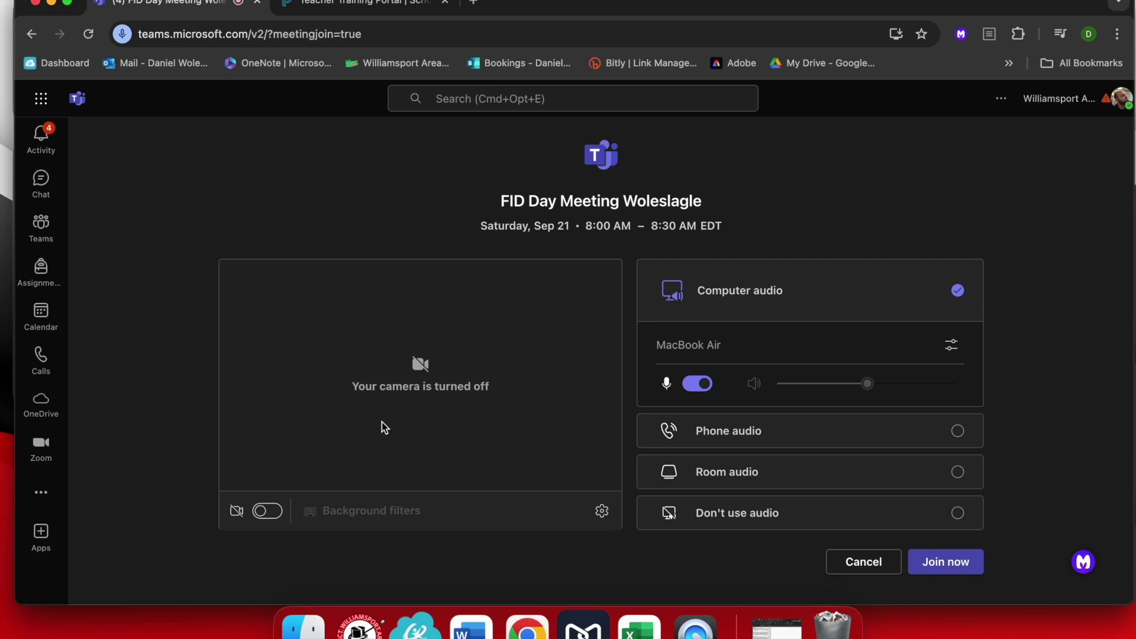
click(946, 561)
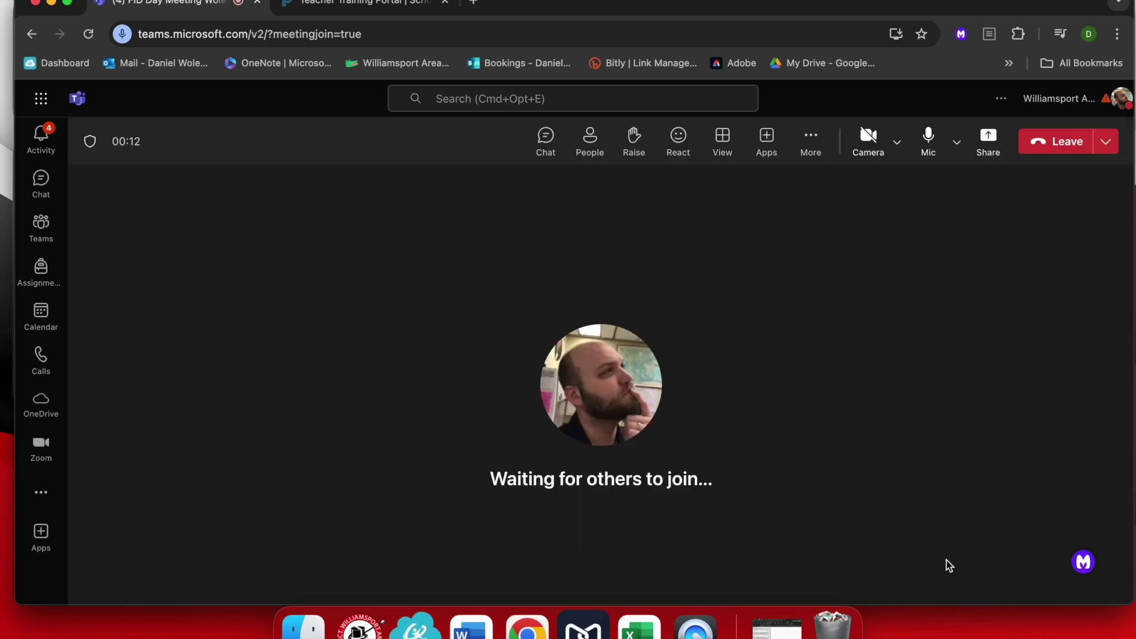
click(635, 359)
click(988, 141)
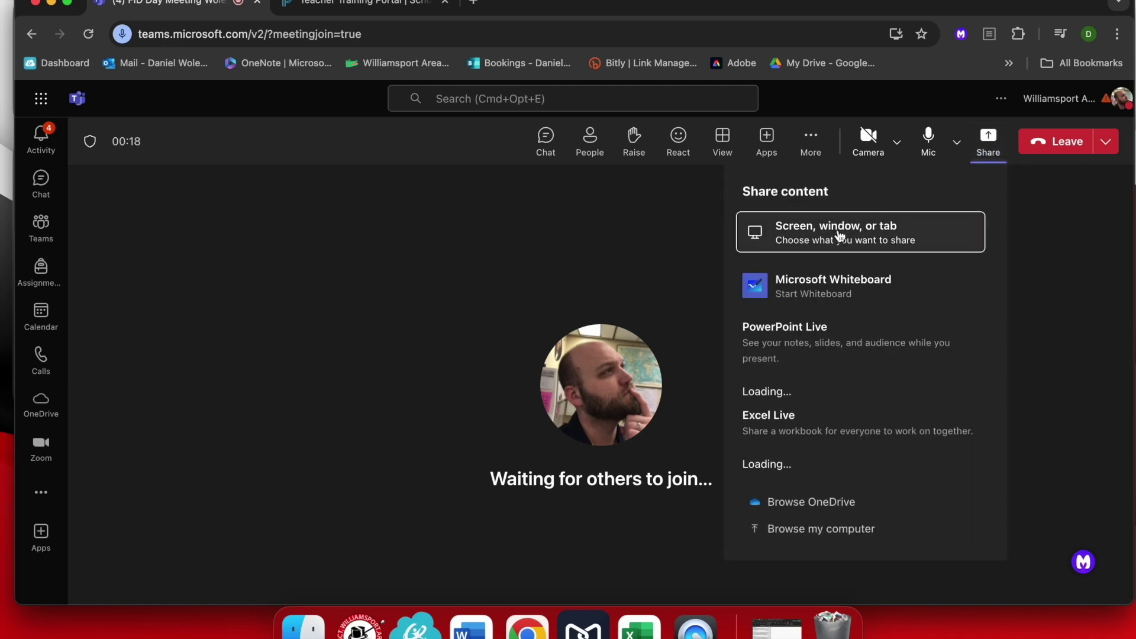
click(842, 232)
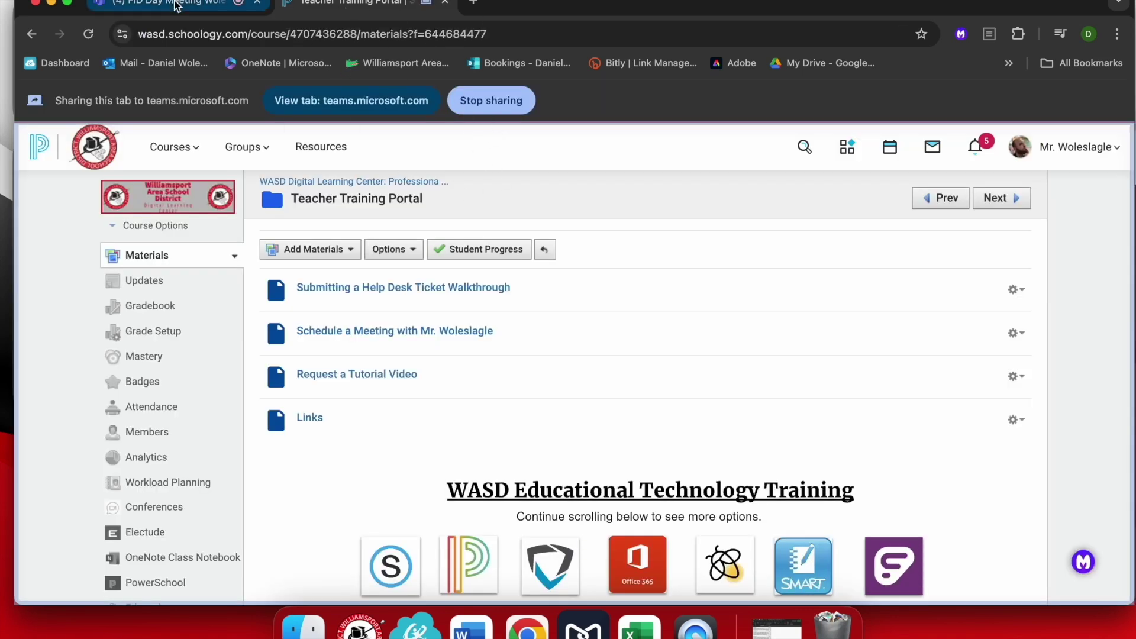
click(505, 100)
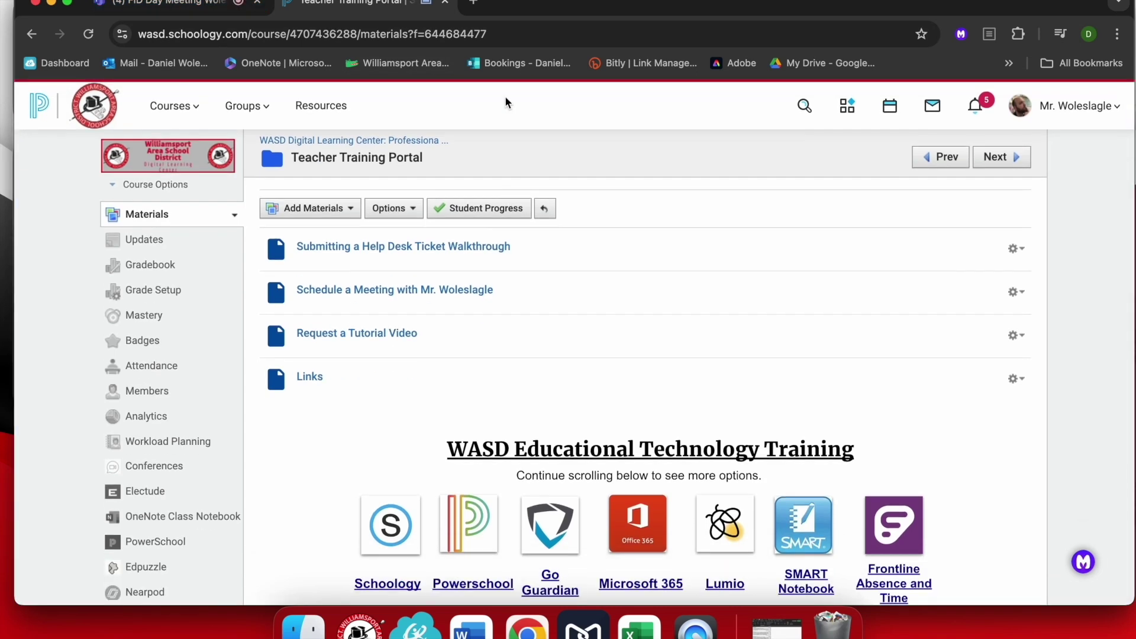
click(194, 7)
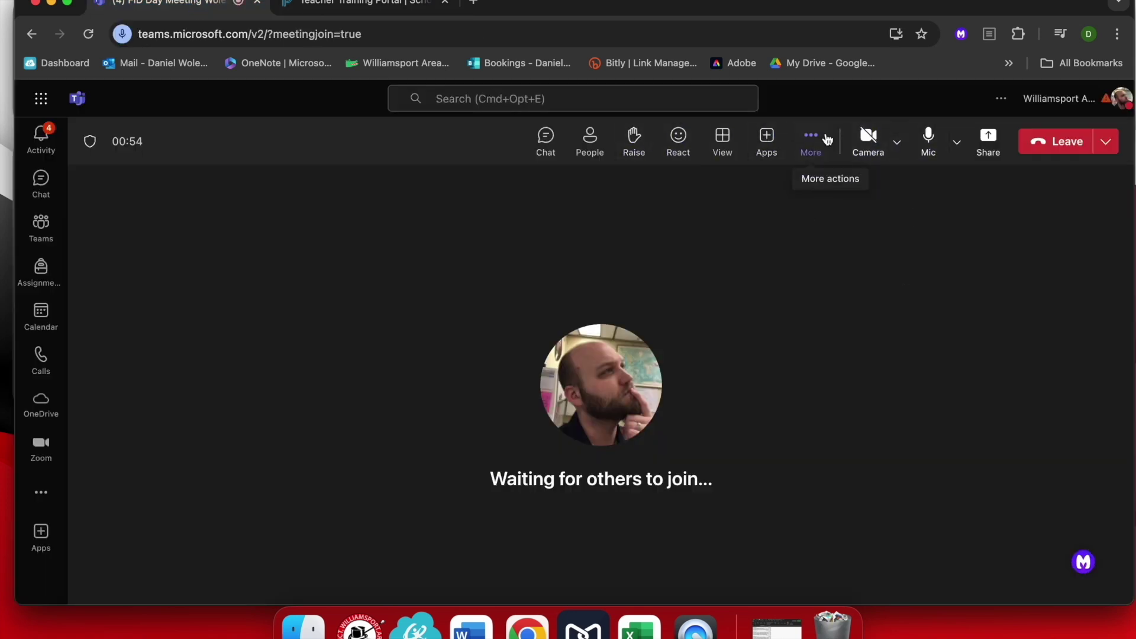
click(811, 142)
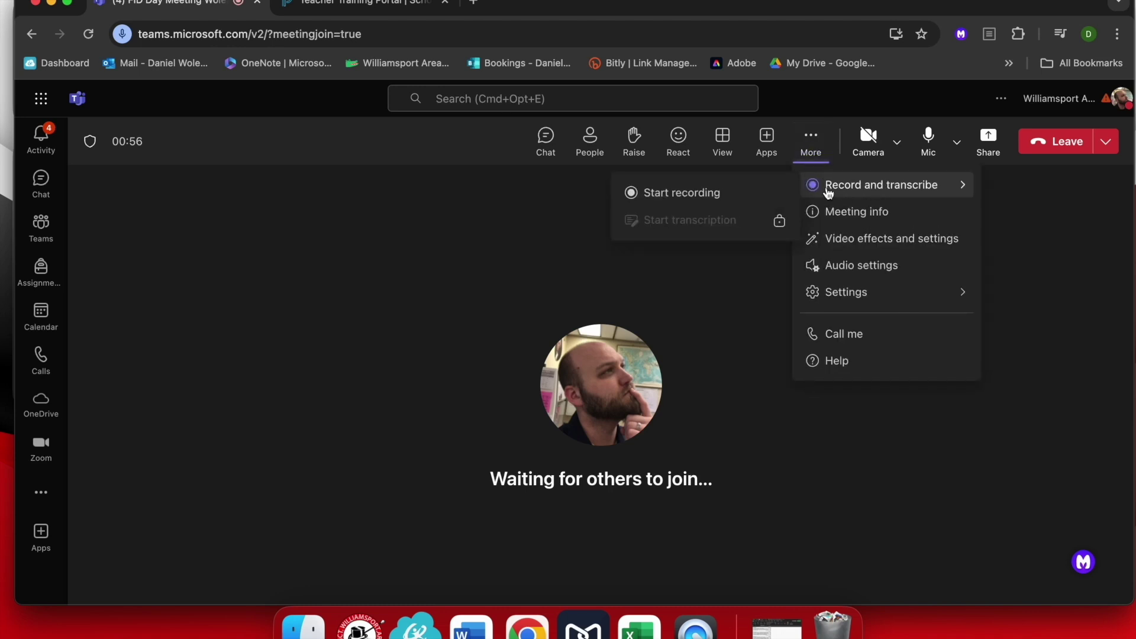
mouse_move(881, 185)
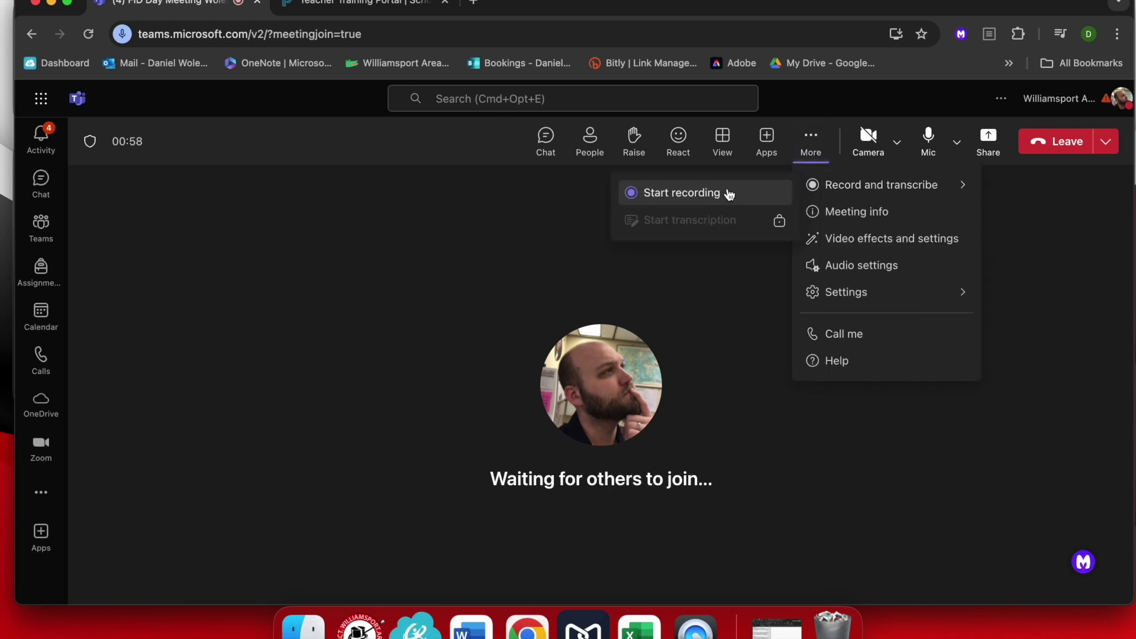
click(811, 142)
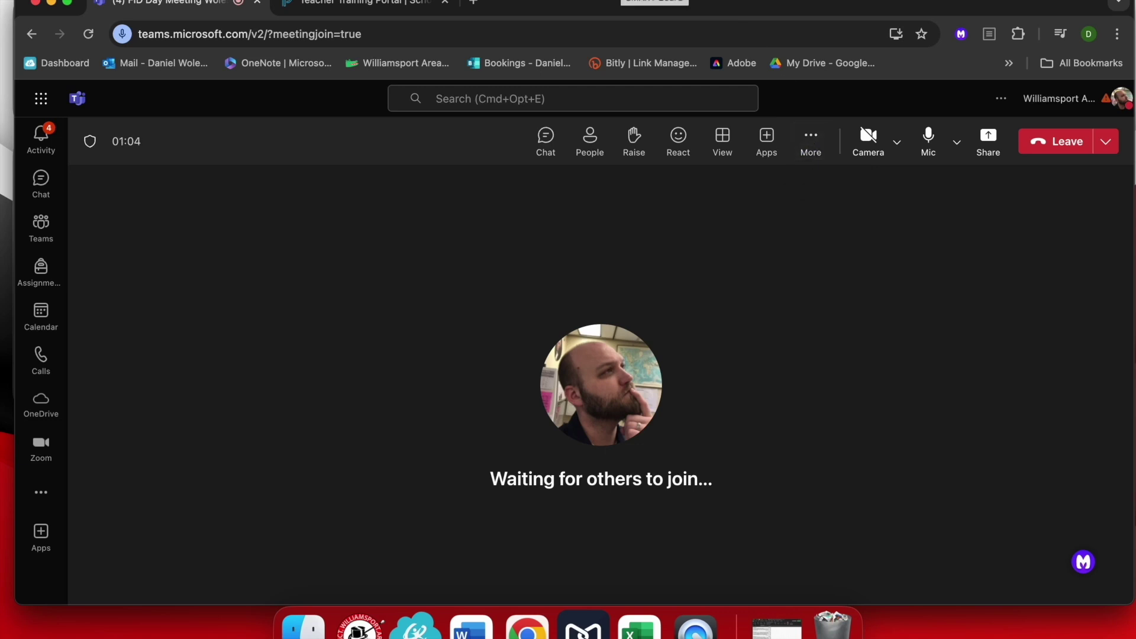
click(655, 2)
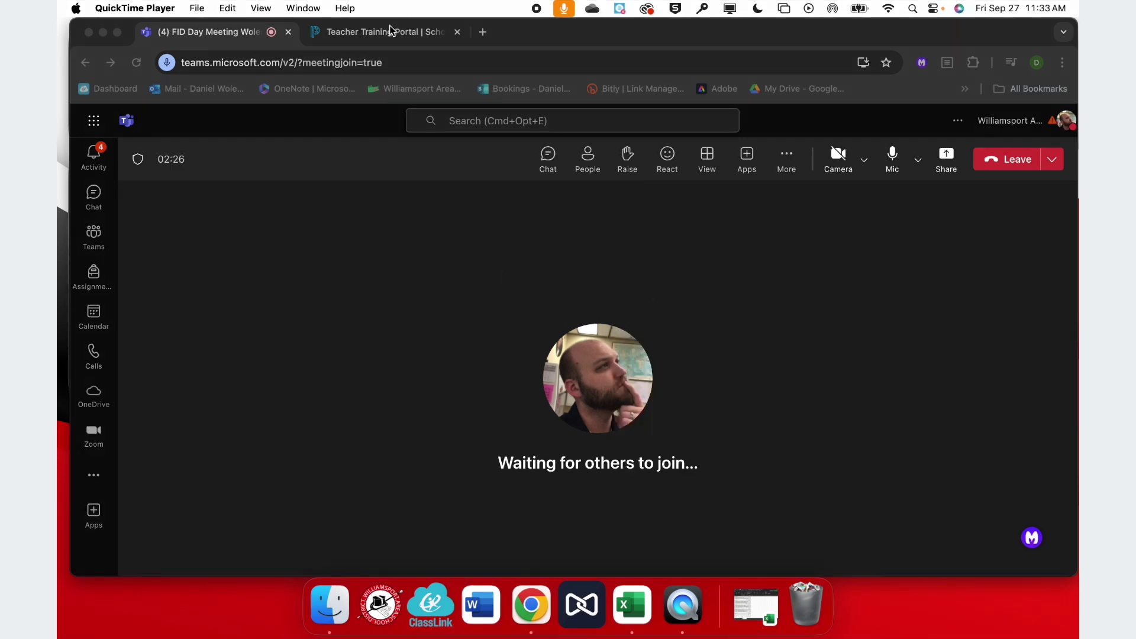
Bring up the Teacher Training Portal page in Schoology
click(388, 27)
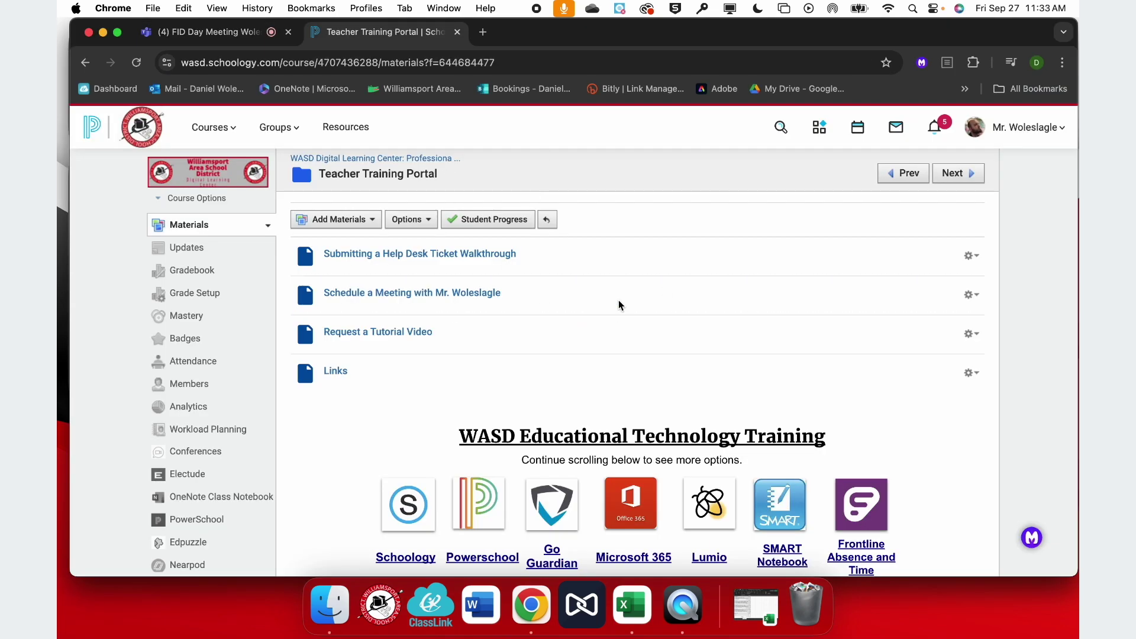
Return to the Teams FID Day meeting tab
click(222, 32)
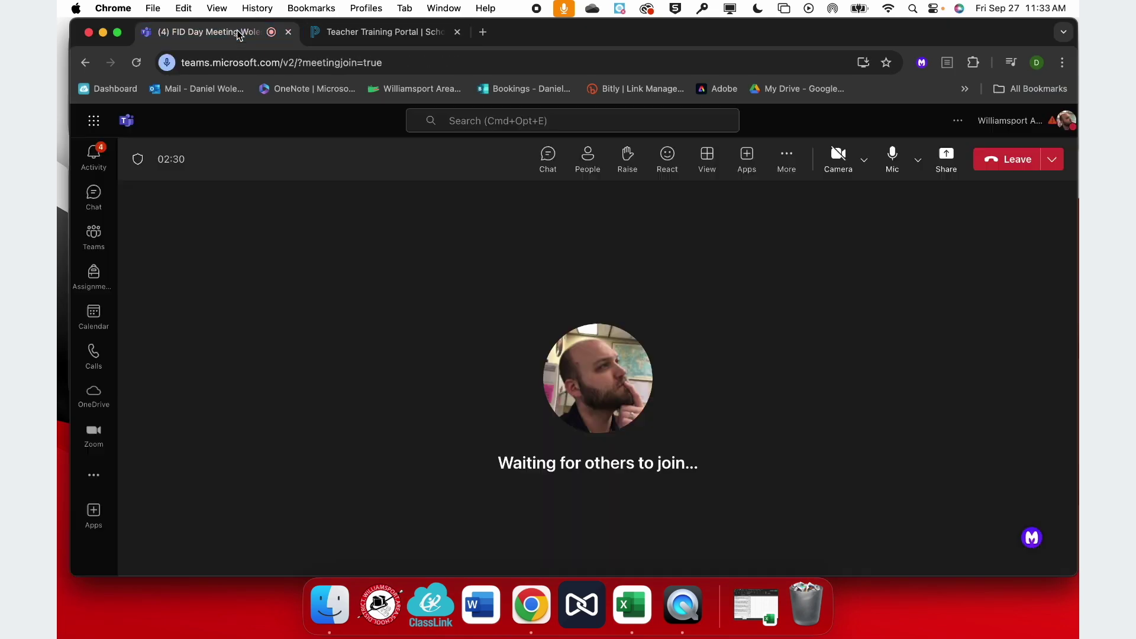